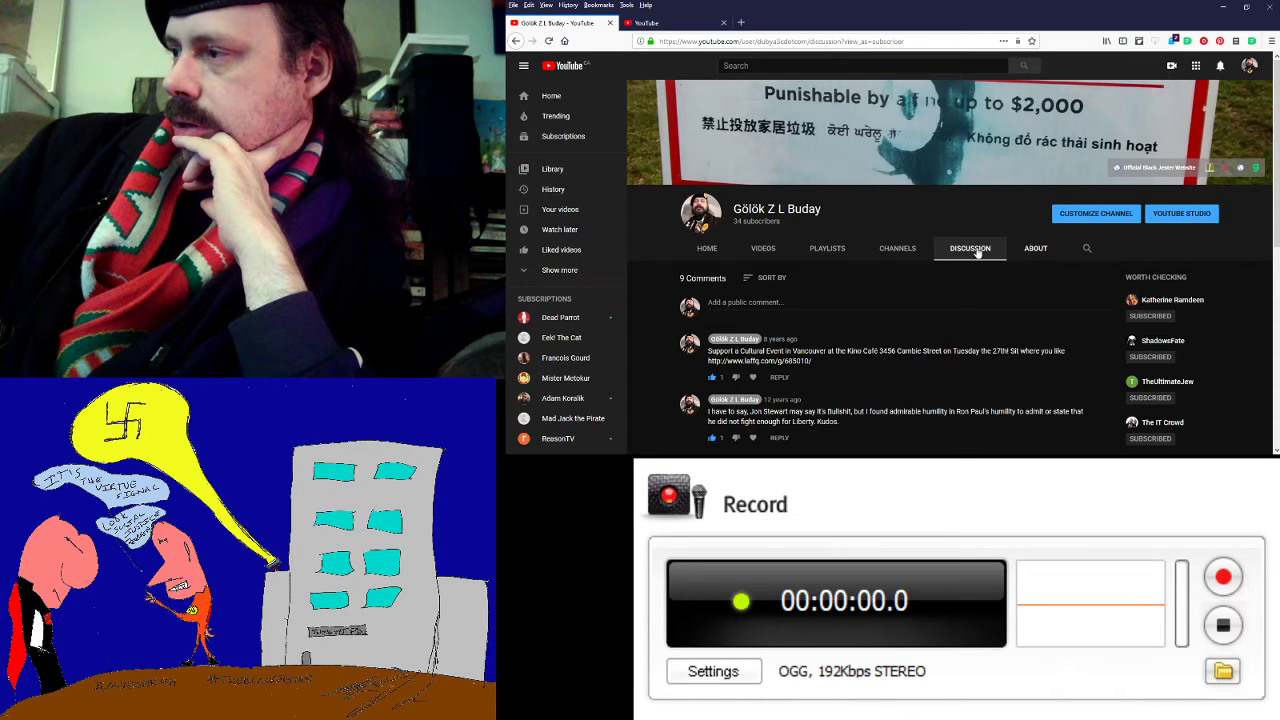
pyautogui.scroll(-3, 932, 244)
pyautogui.scroll(2, 932, 244)
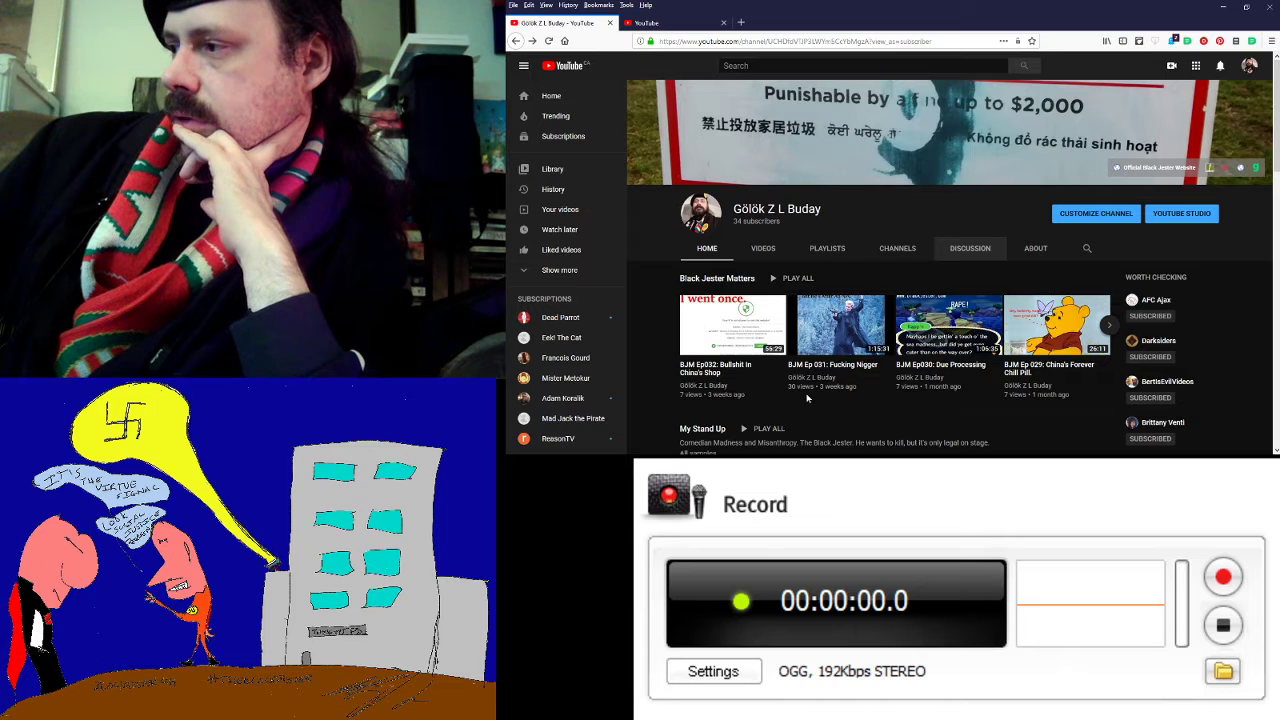
pyautogui.moveTo(840, 325)
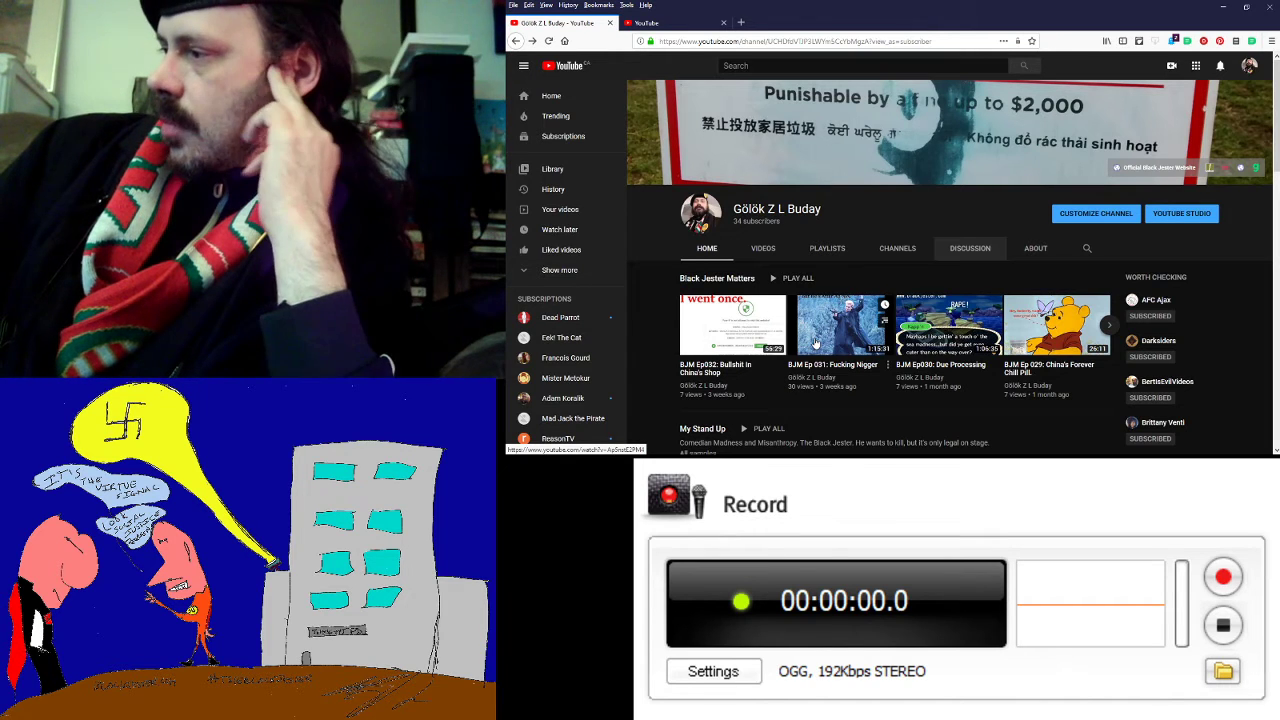
pyautogui.scroll(-8, 858, 310)
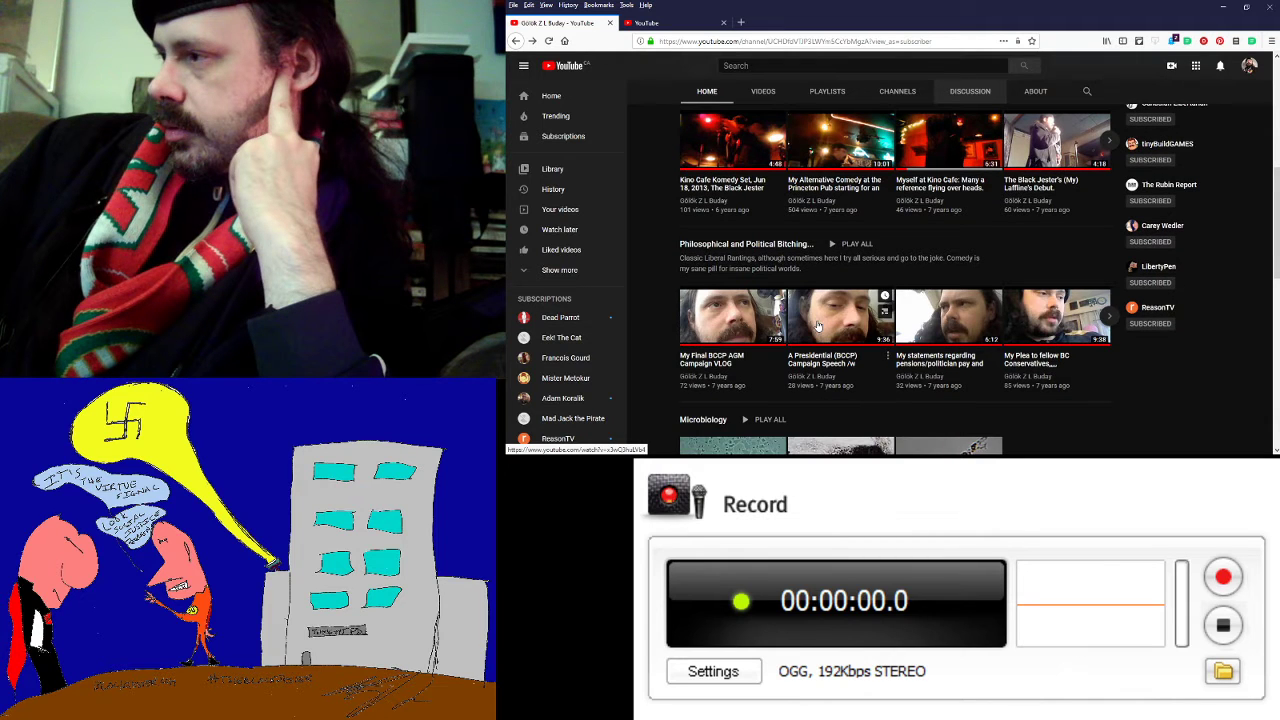
pyautogui.scroll(-8, 818, 325)
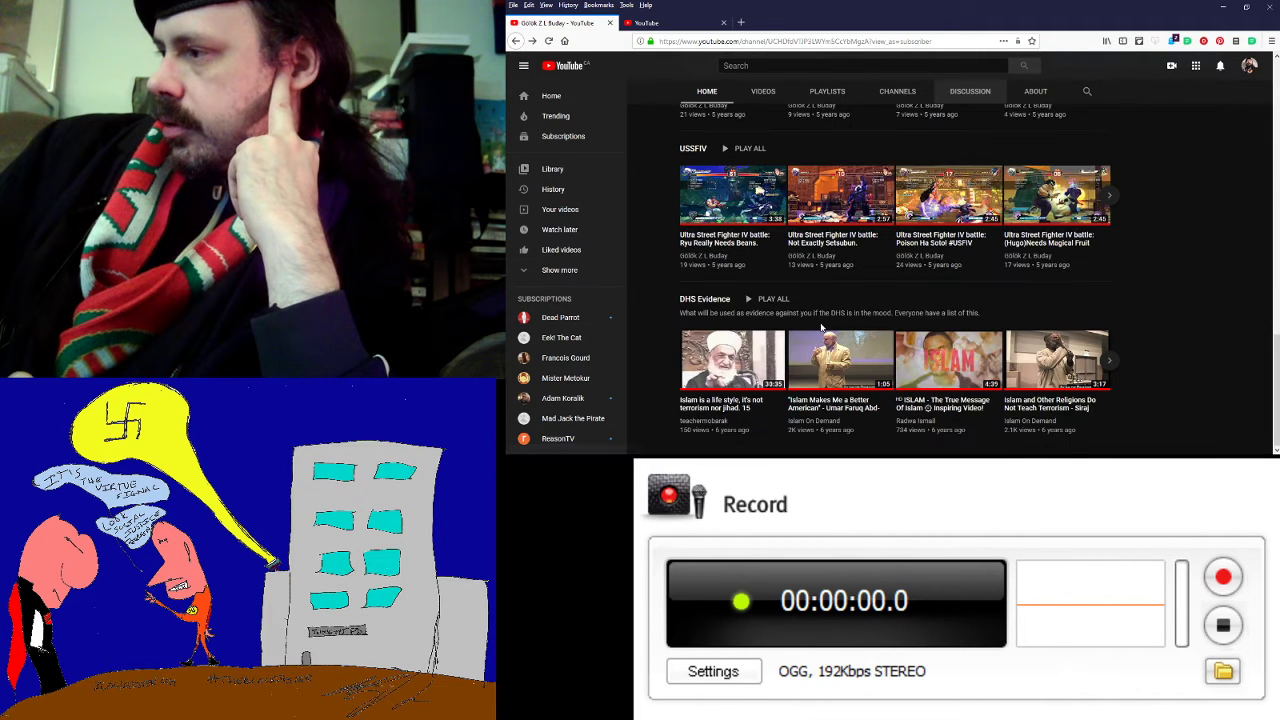
pyautogui.scroll(15, 821, 327)
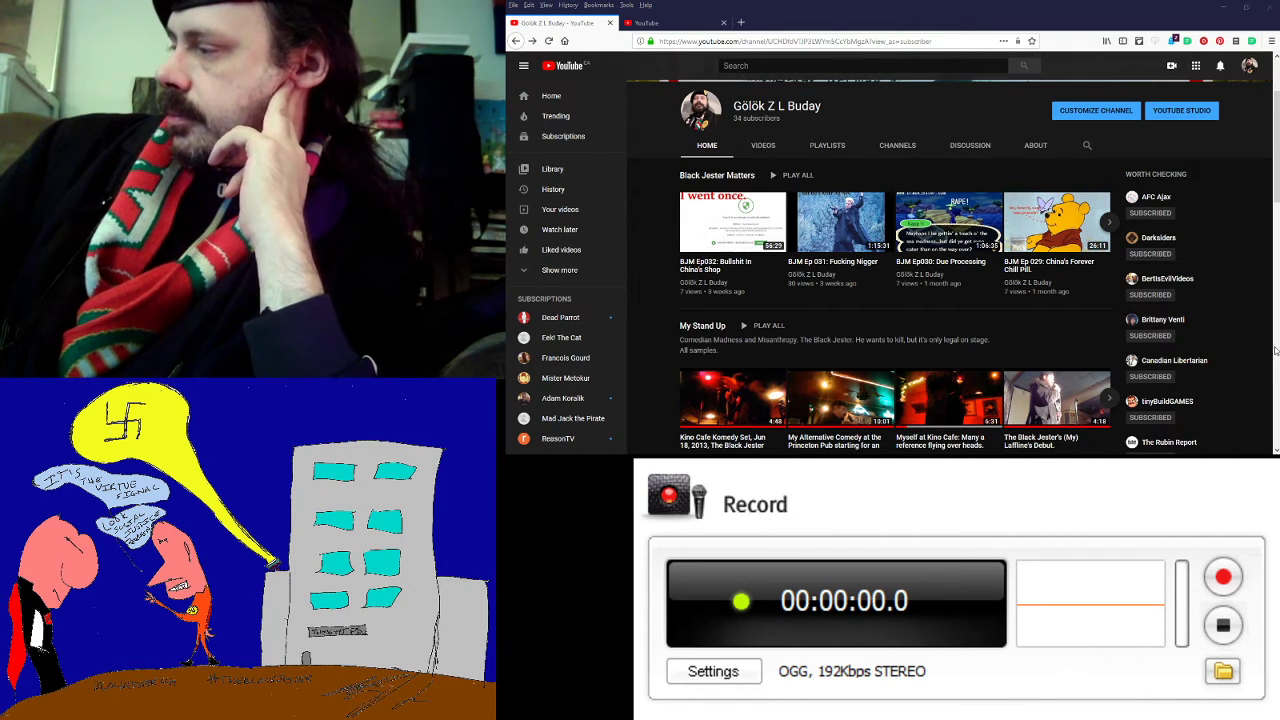
pyautogui.click(673, 23)
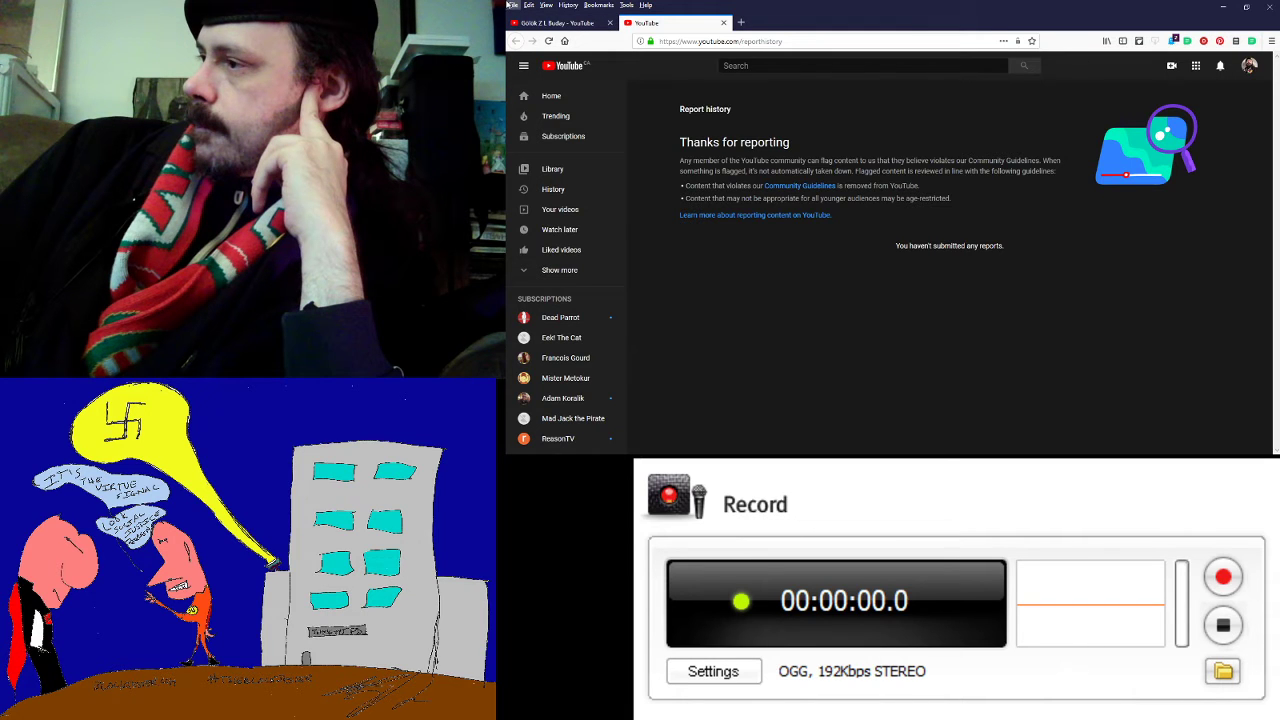
# From the channel tab, go through the avatar menu to Settings and view the advanced settings with channel IDs
pyautogui.hotkey('ctrl', '1')
pyautogui.click(1250, 67)
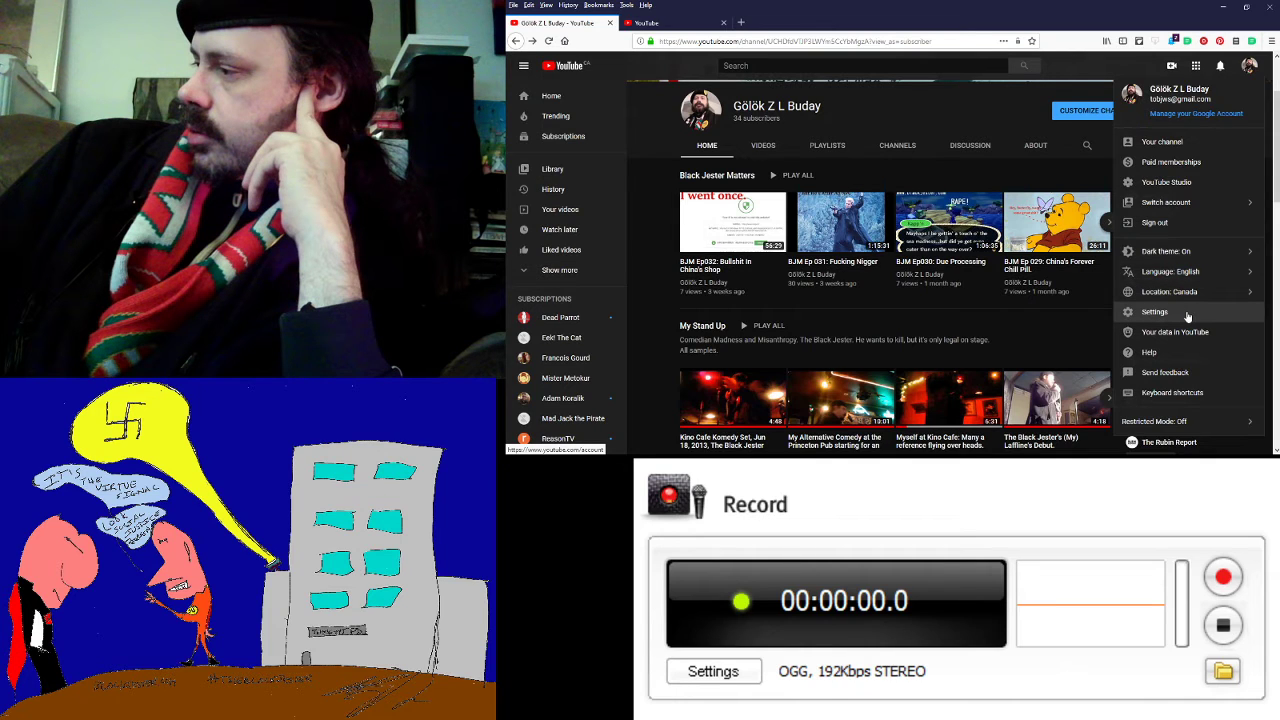
pyautogui.click(1188, 313)
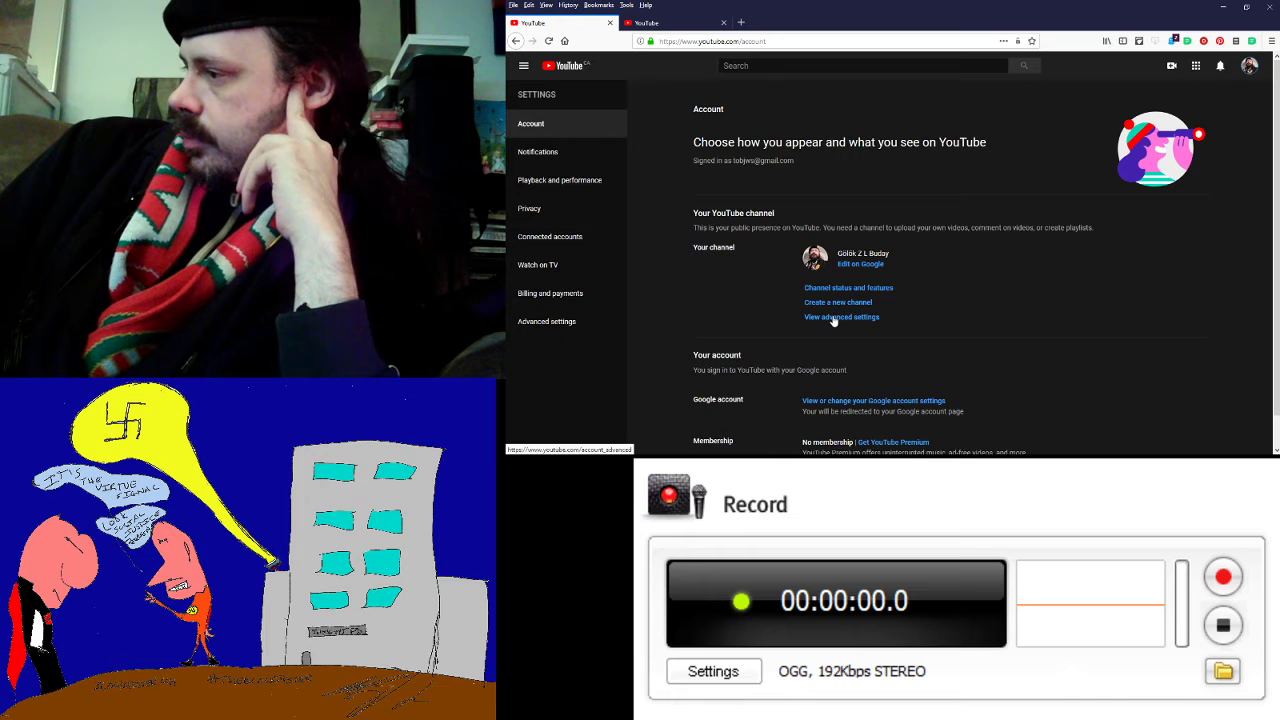
pyautogui.click(833, 318)
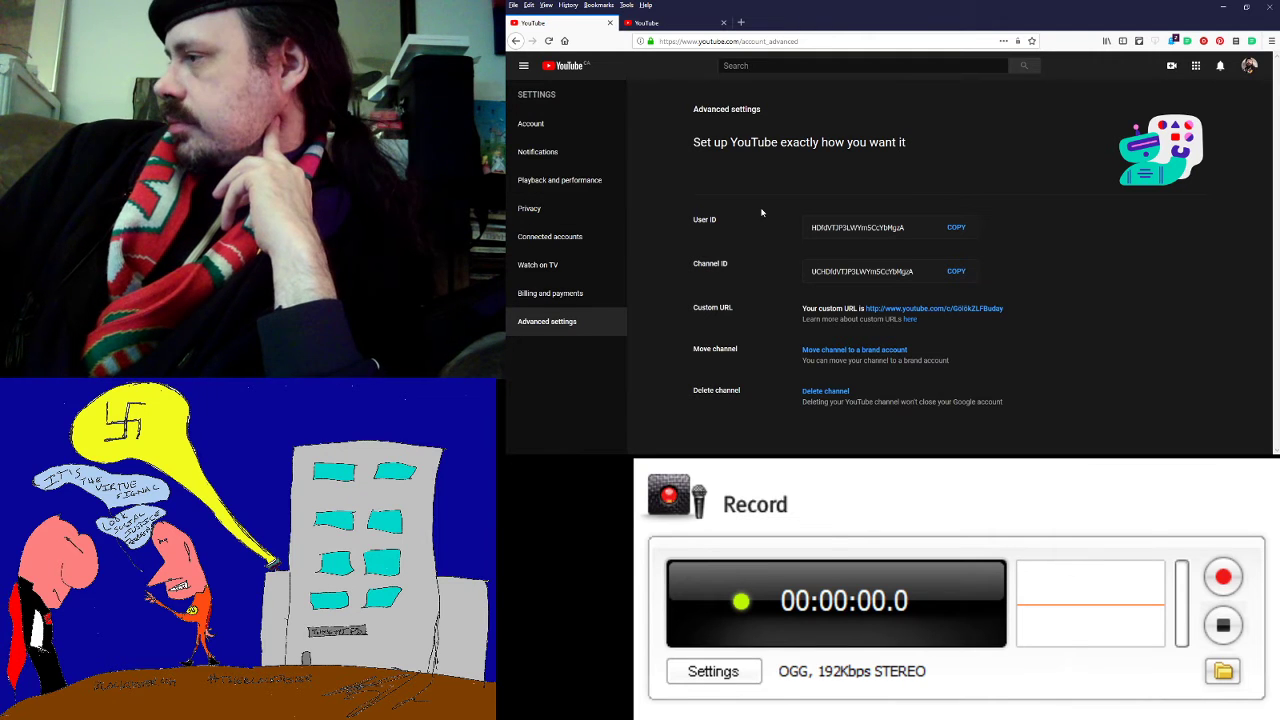
pyautogui.hotkey('alt', 'Left')
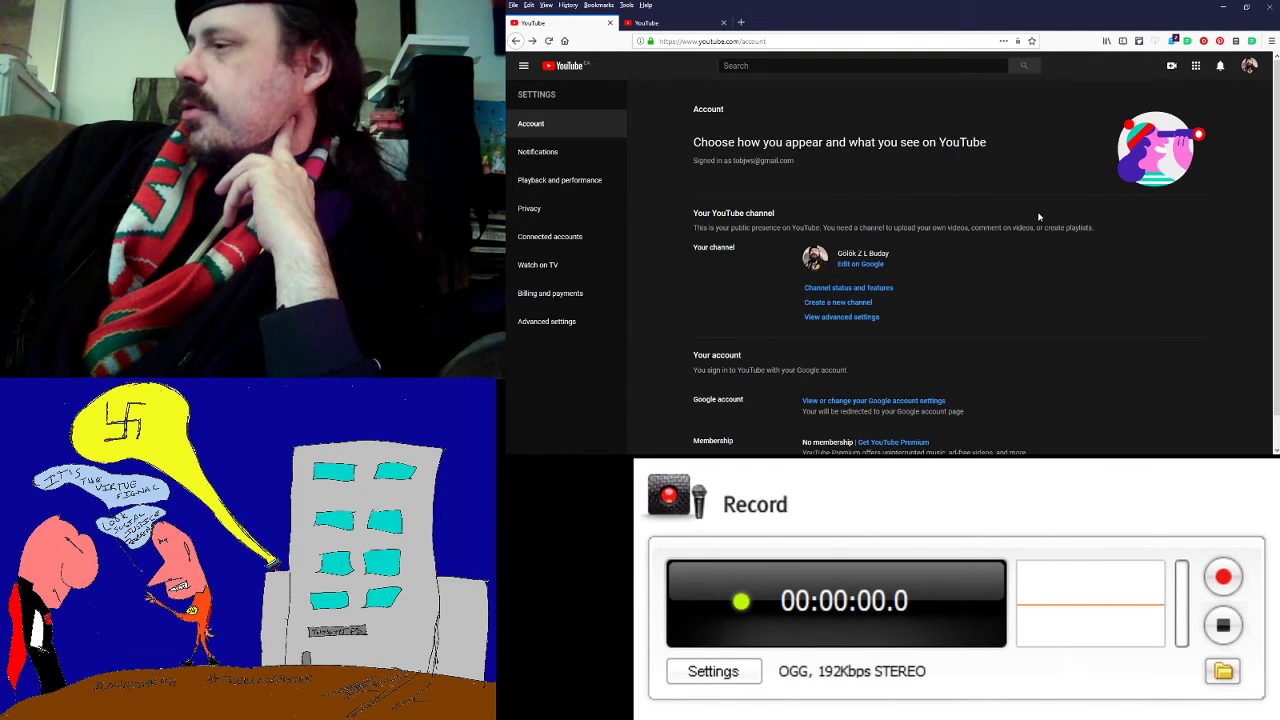
pyautogui.scroll(-1, 1039, 216)
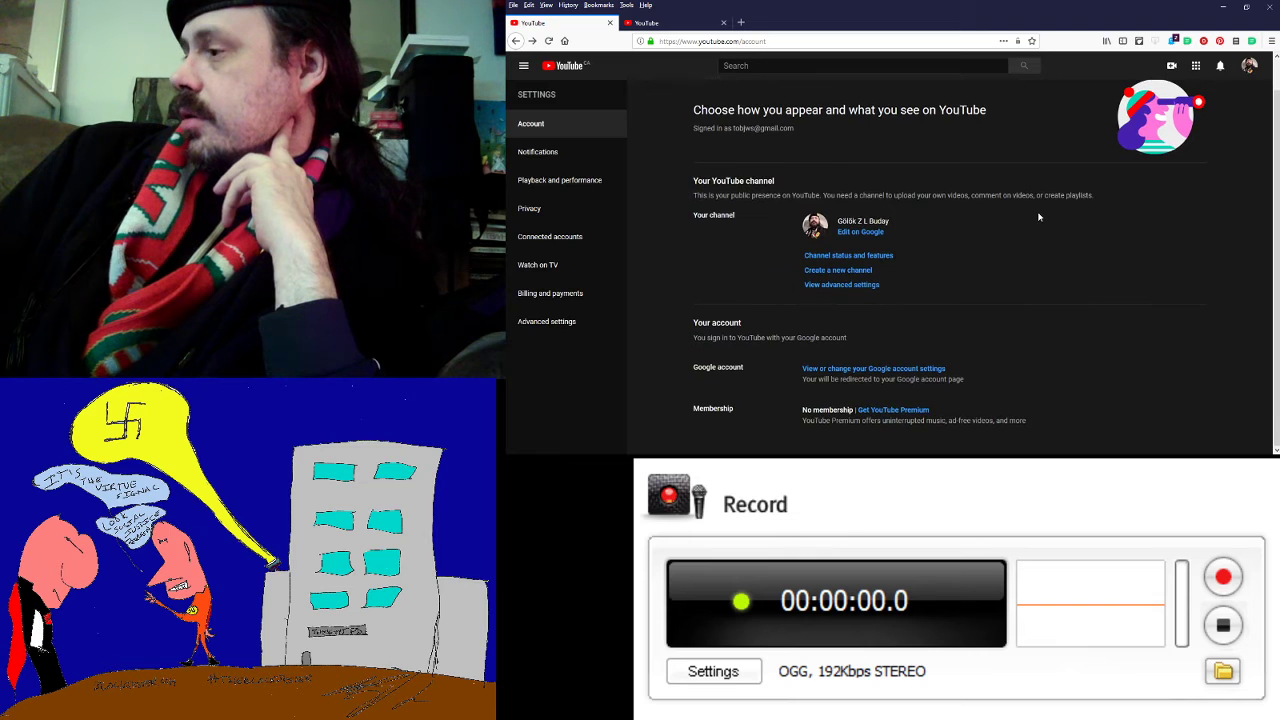
pyautogui.scroll(1, 1039, 216)
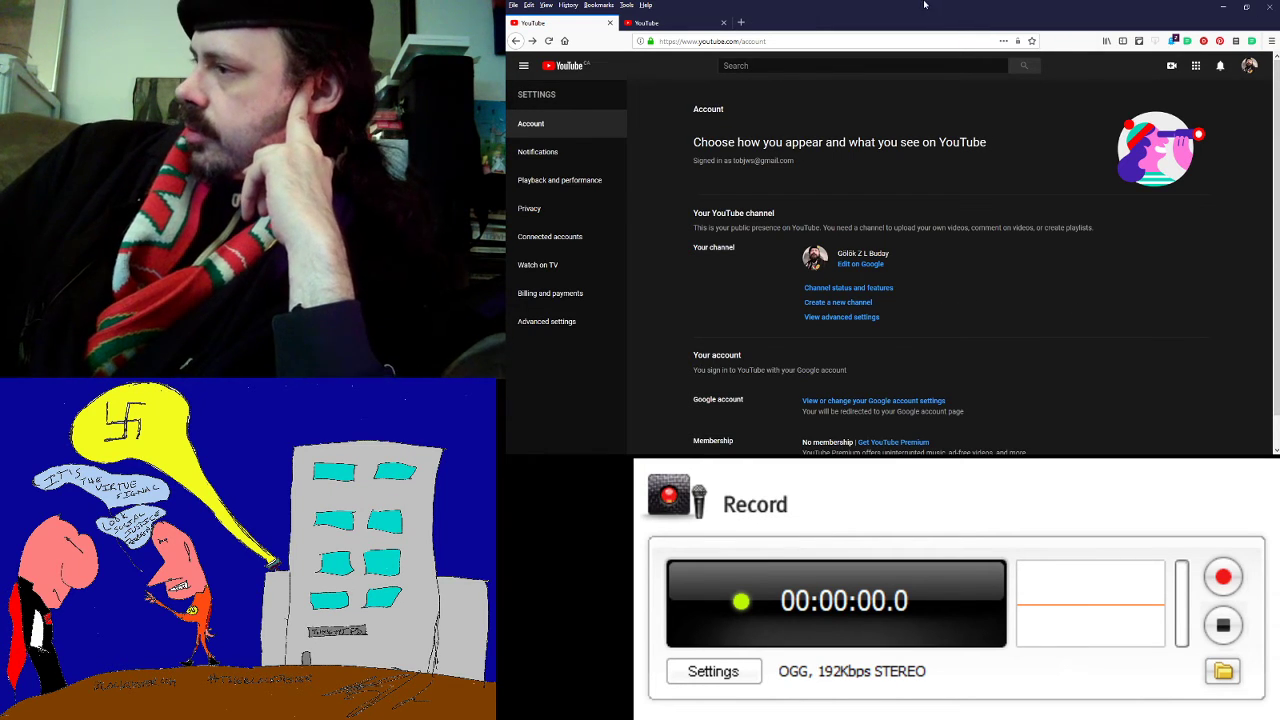
# Switch to the Report history tab, briefly flip to the account settings tab, and return
pyautogui.click(677, 18)
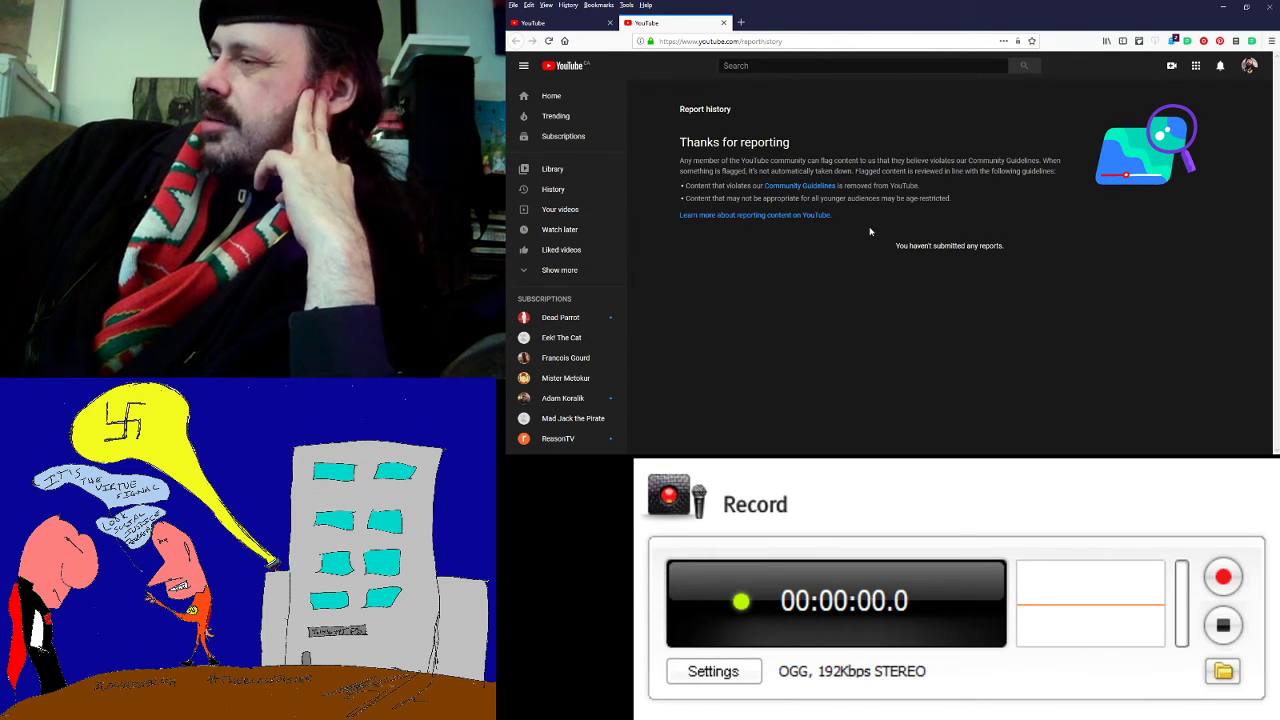
pyautogui.click(598, 22)
pyautogui.click(686, 24)
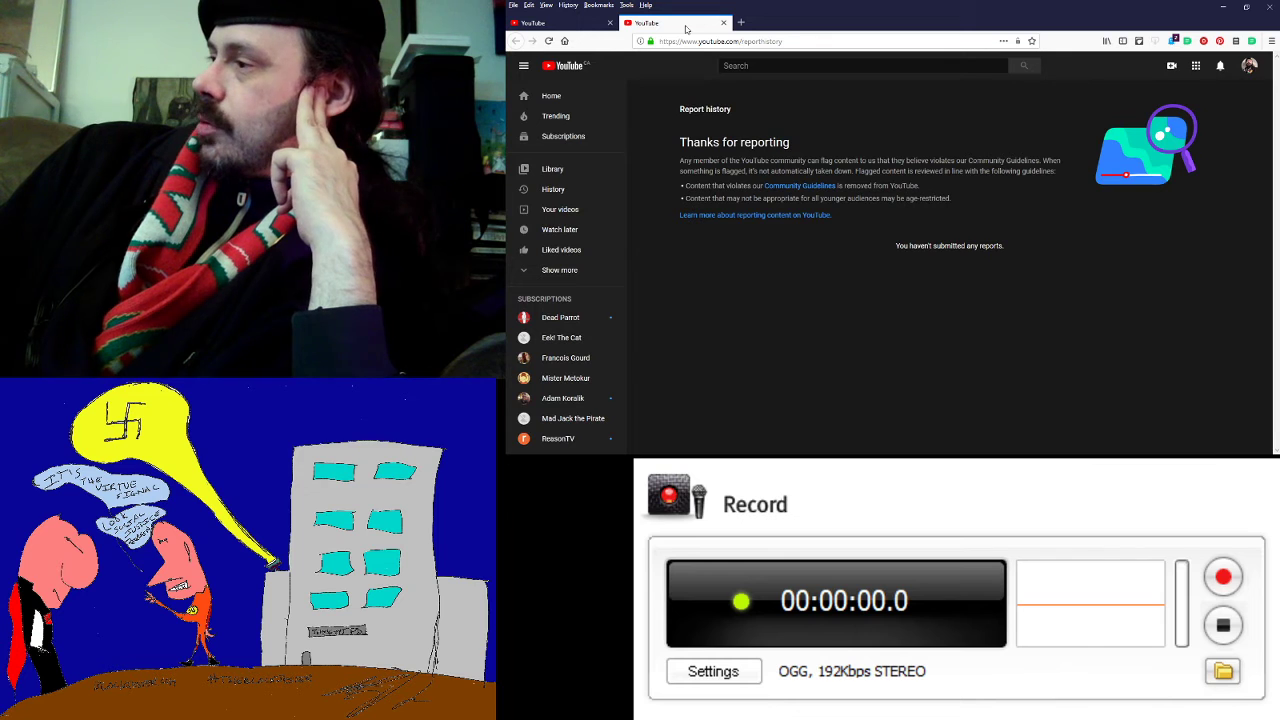